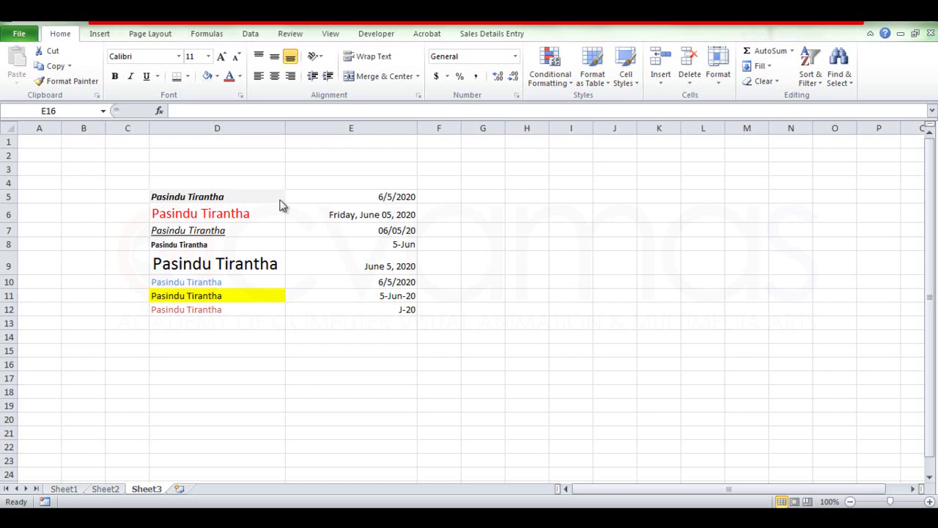
# Copy the bold italic formatting of the name in D5 with Format Painter
pyautogui.click(210, 196)
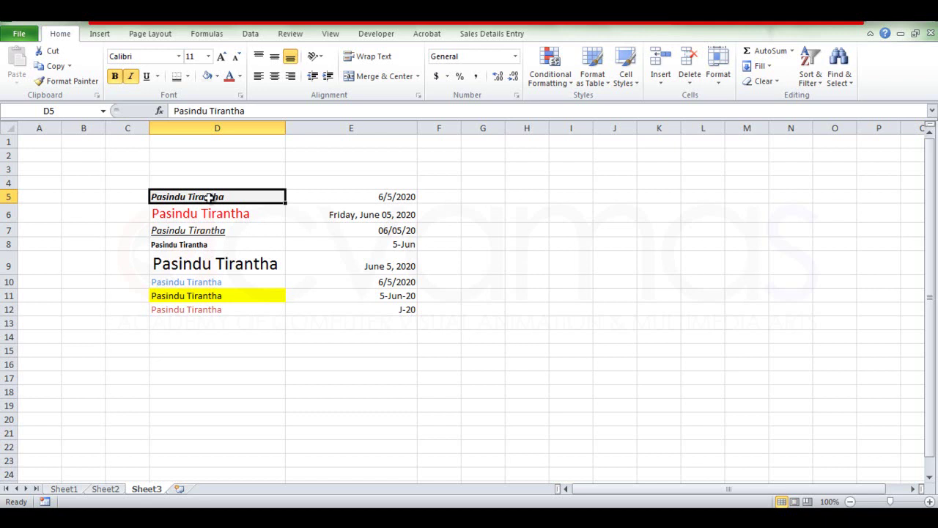
pyautogui.click(86, 85)
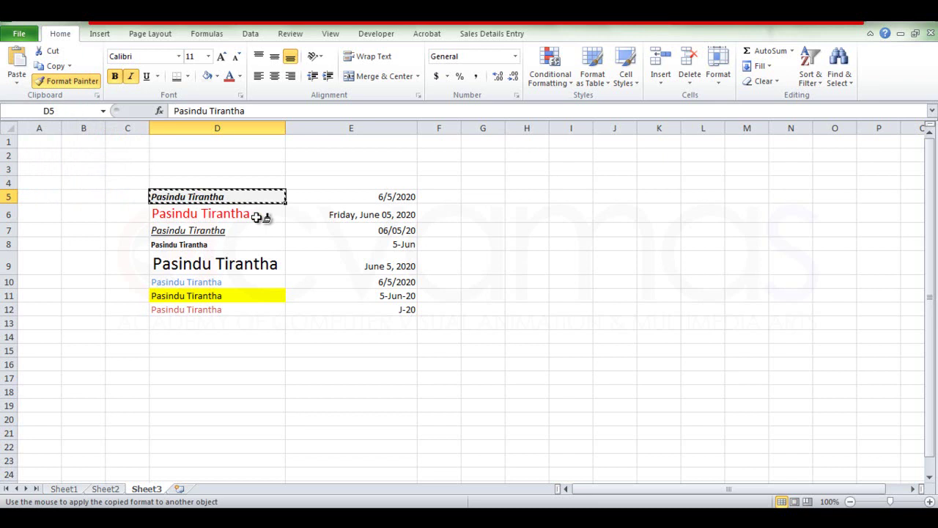
# Paint D5's bold italic formatting onto the names in D6:D12, then deselect
pyautogui.moveTo(256, 218); pyautogui.dragTo(258, 264)
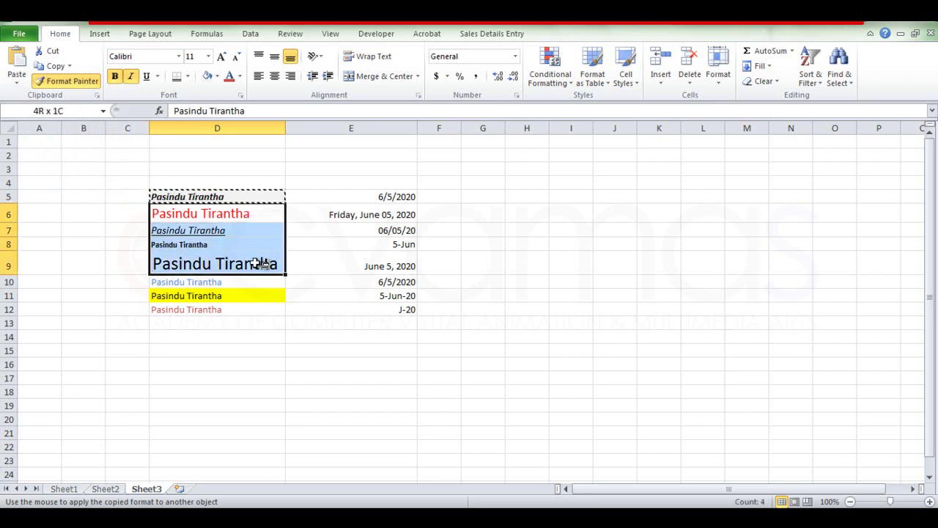
pyautogui.moveTo(258, 264); pyautogui.dragTo(255, 309)
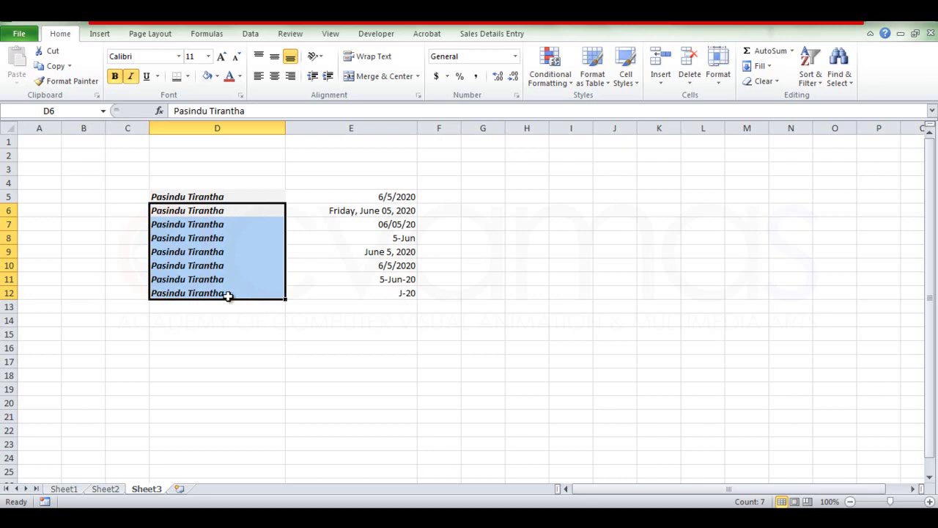
pyautogui.click(225, 320)
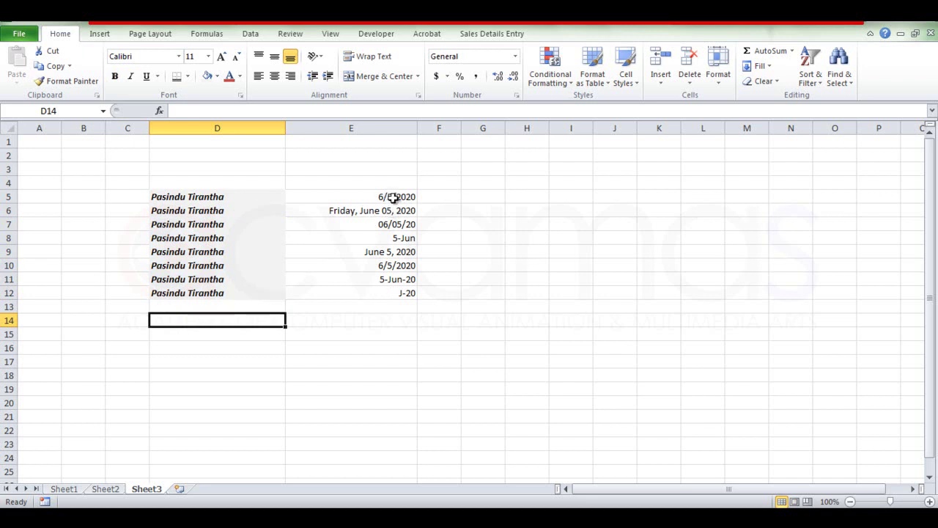
# Copy the 6/5/2020 date format from cell E5 with Format Painter
pyautogui.click(394, 198)
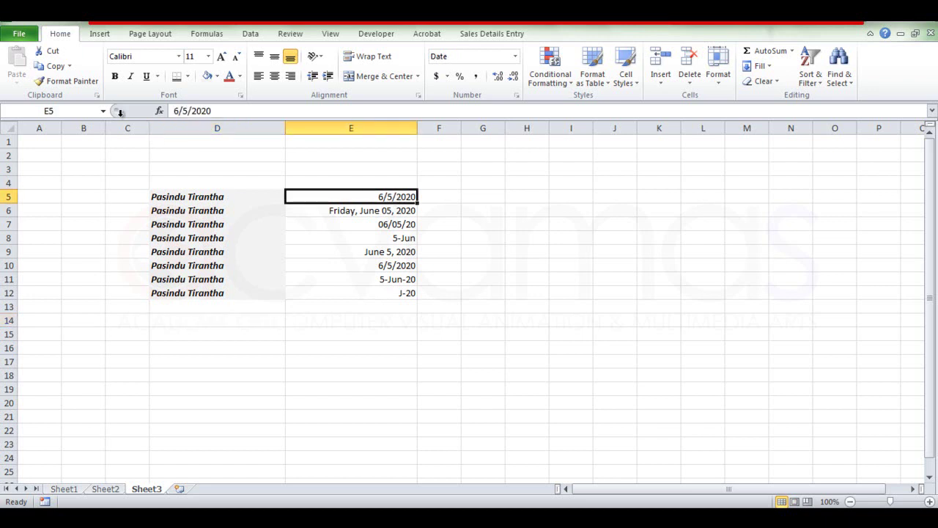
pyautogui.click(79, 87)
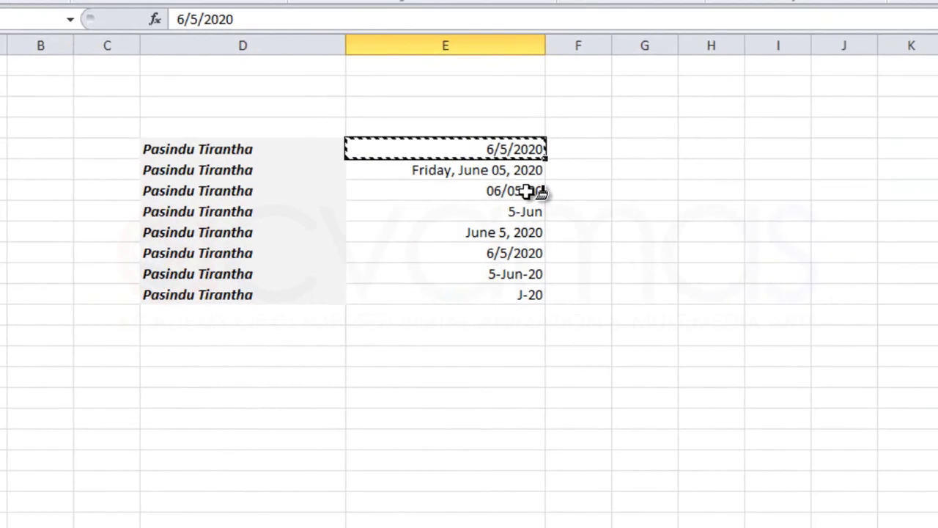
# Apply E5's 6/5/2020 format to the 06/05/20, June 5 2020, 5-Jun-20 and J-20 dates
pyautogui.click(409, 224)
pyautogui.click(601, 217)
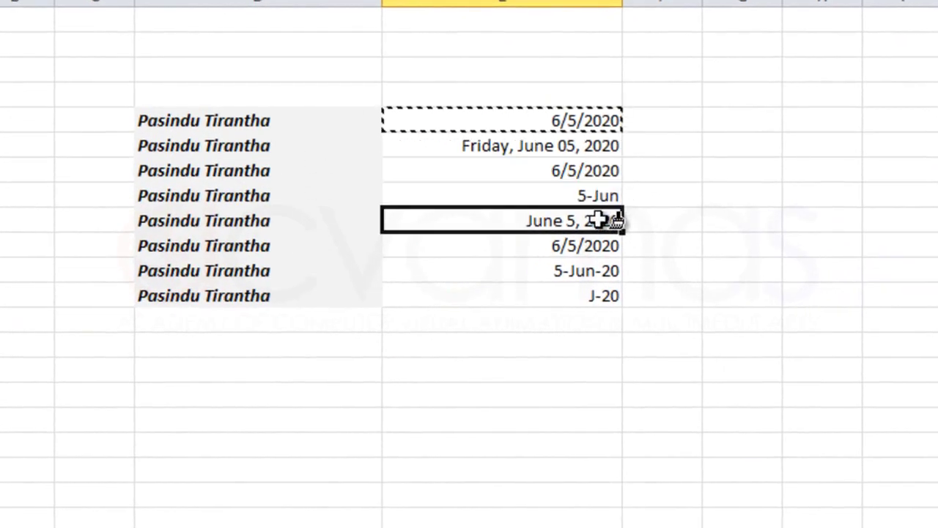
pyautogui.click(603, 271)
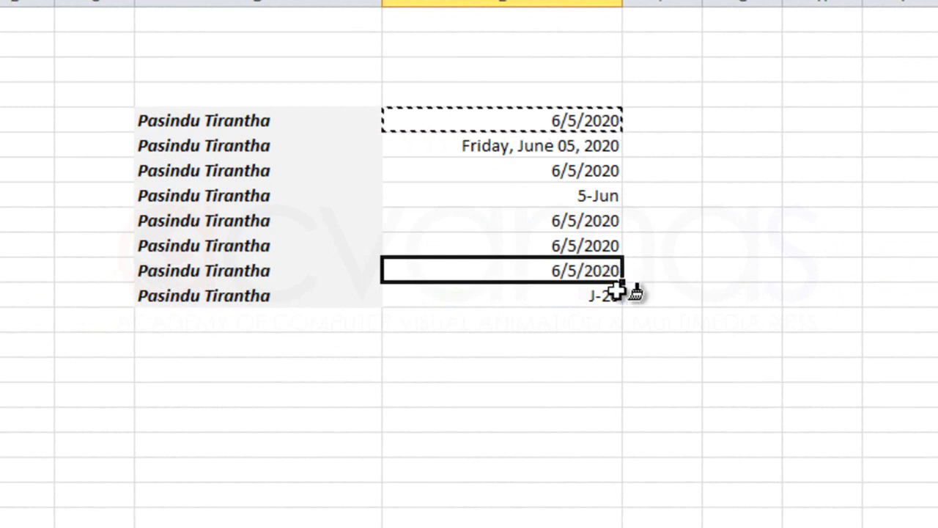
pyautogui.click(602, 296)
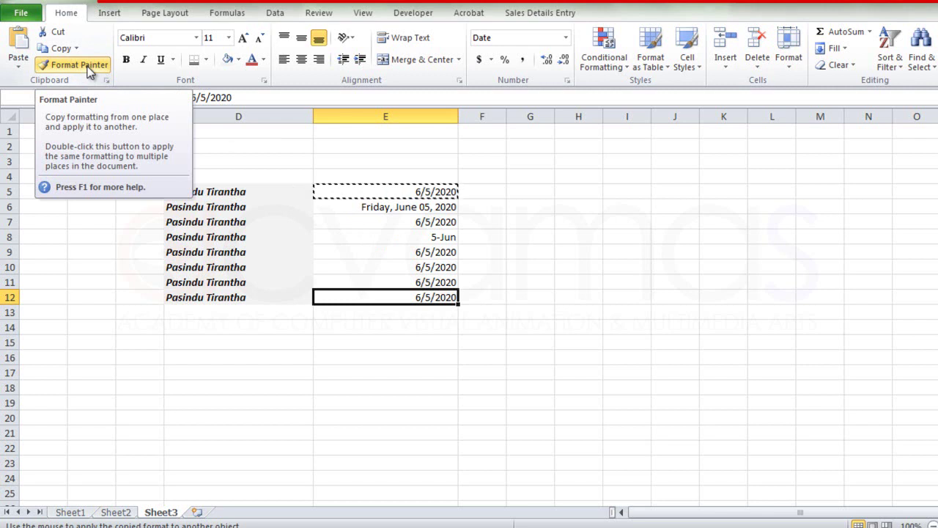
# Turn off Format Painter so E5's copied date format is no longer pending
pyautogui.click(88, 67)
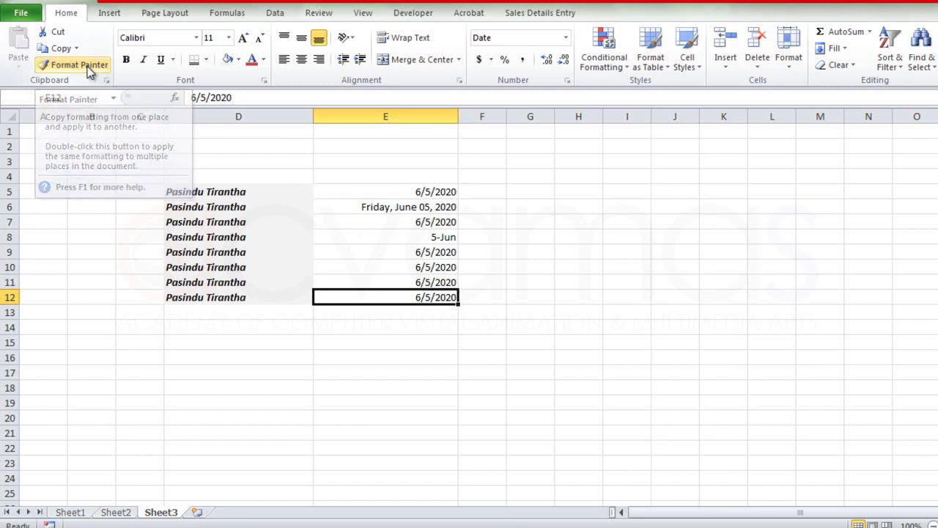